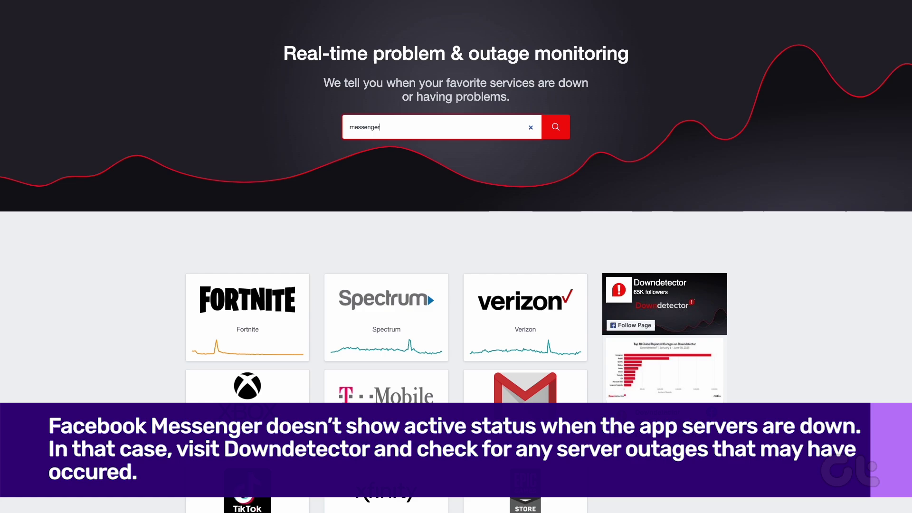
Search Downdetector for 'messenger' and open the Facebook Messenger status page.
{"action": "key", "text": "Return"}
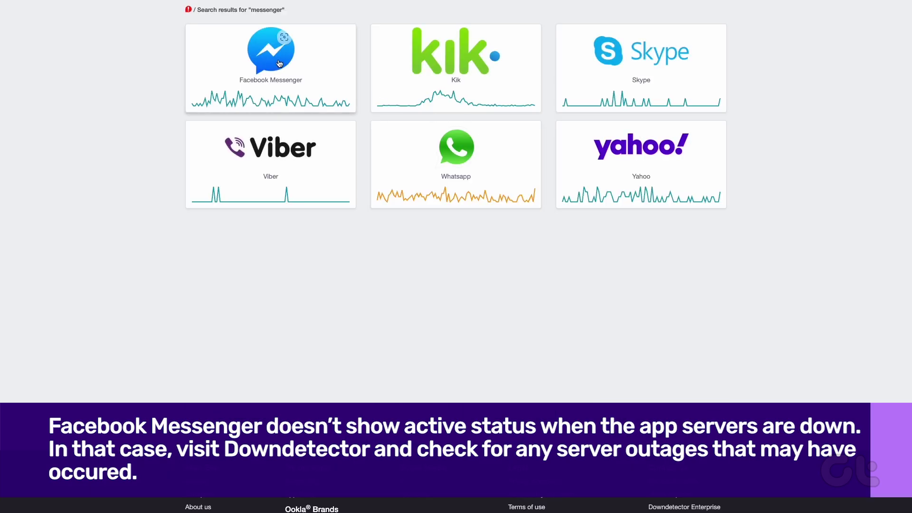
{"action": "left_click", "coordinate": [279, 63]}
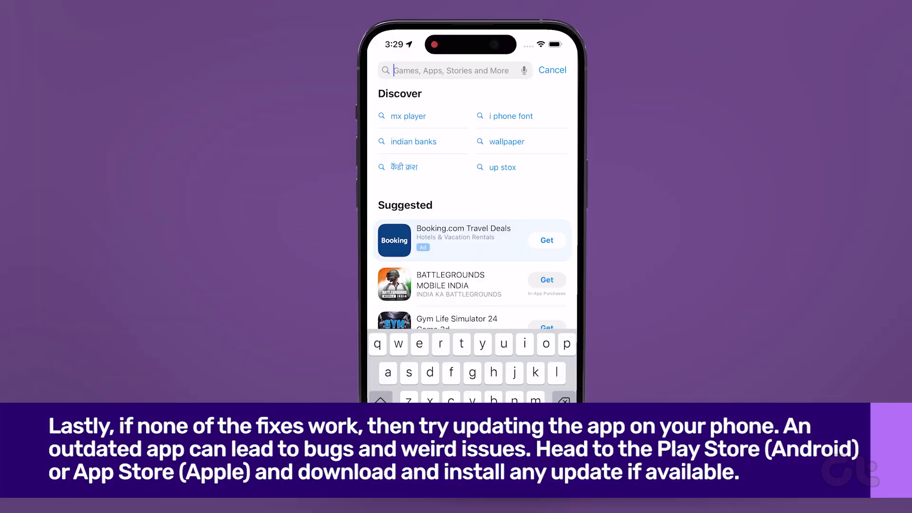
{"action": "type", "text": "messenger"}
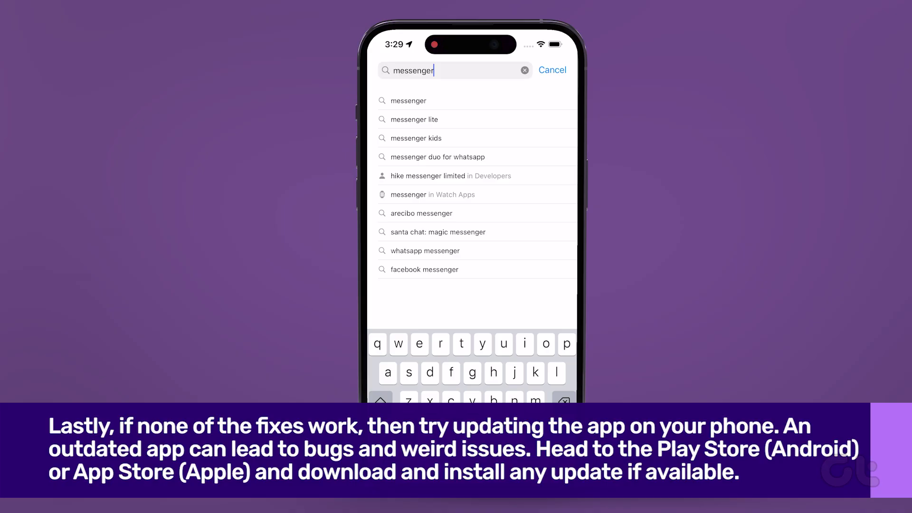
Run the App Store search for 'messenger' to find the Messenger listing.
{"action": "key", "text": "Return"}
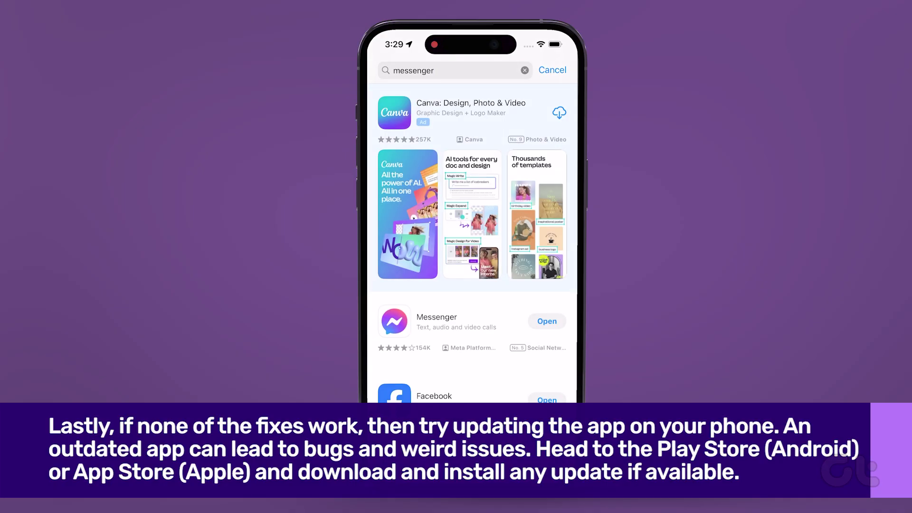